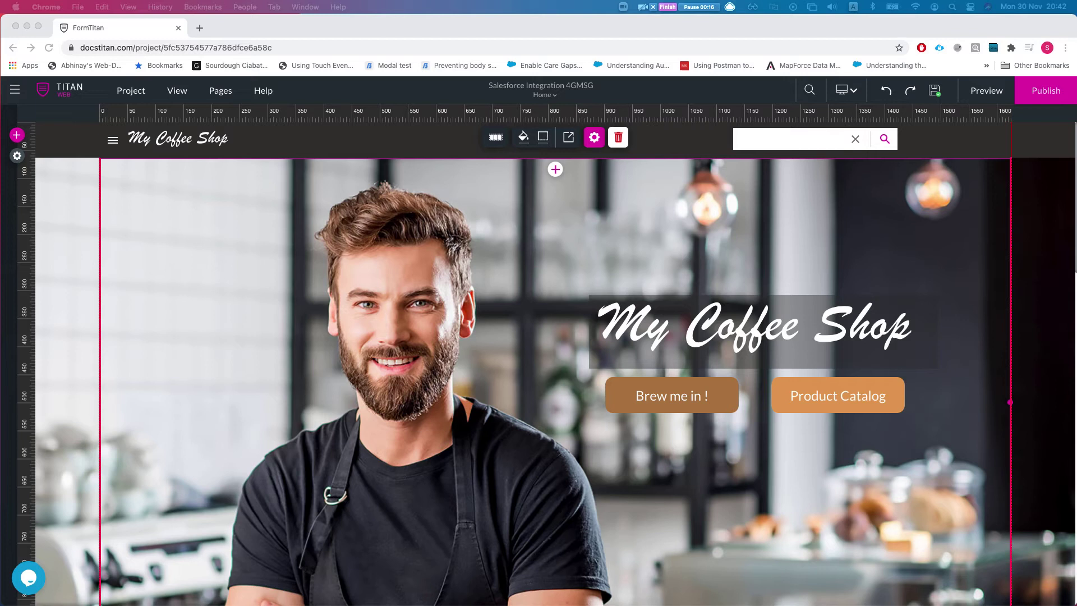
# - Open field mapping for the #1 Product Get integration under Project settings > Salesforce
pyautogui.click(16, 155)
pyautogui.click(17, 155)
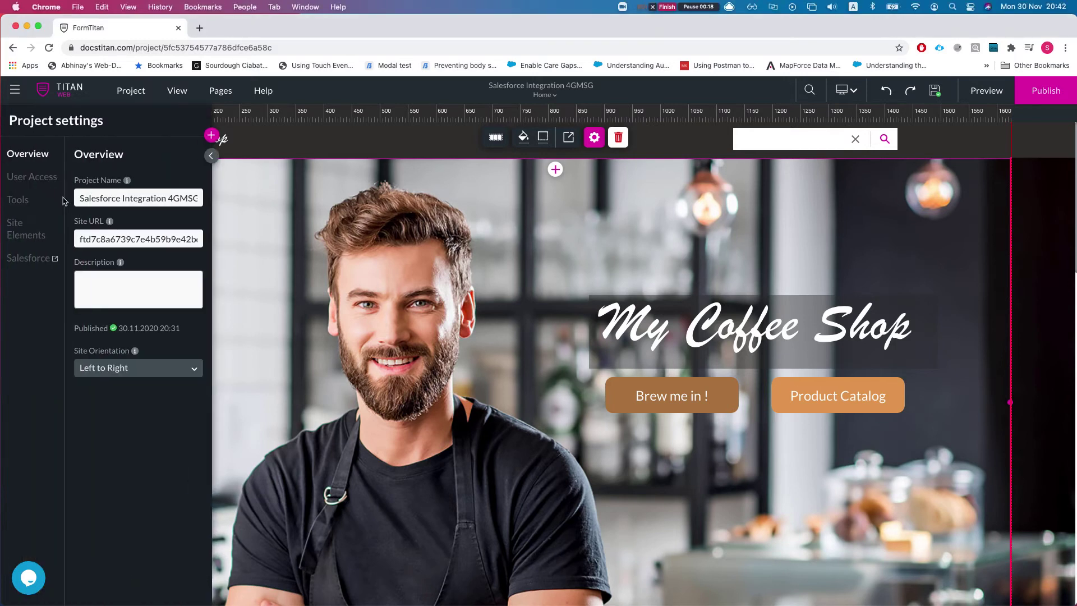
pyautogui.click(27, 260)
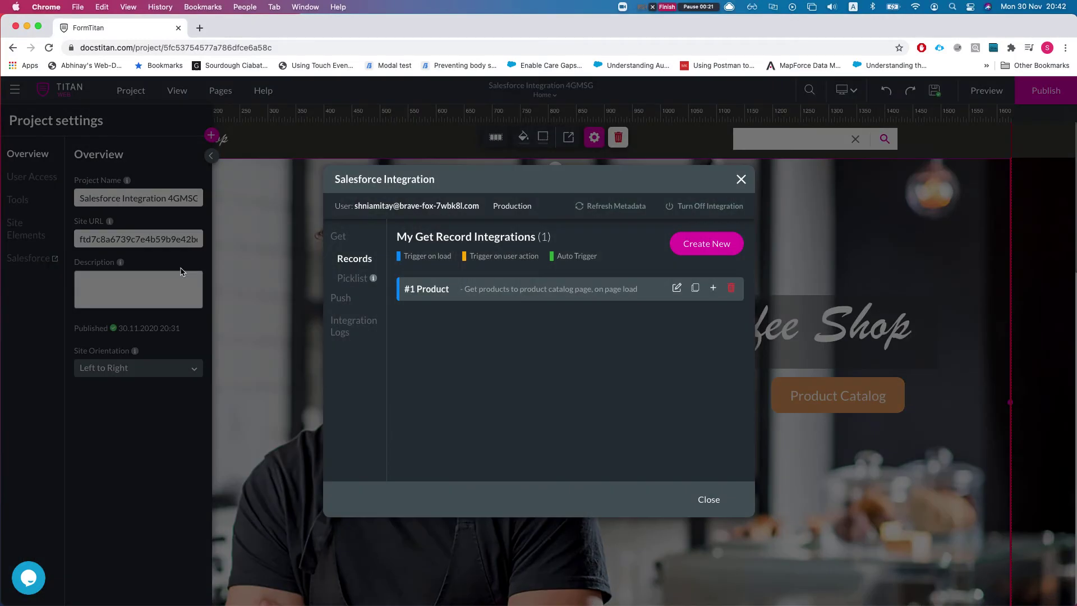
pyautogui.click(677, 288)
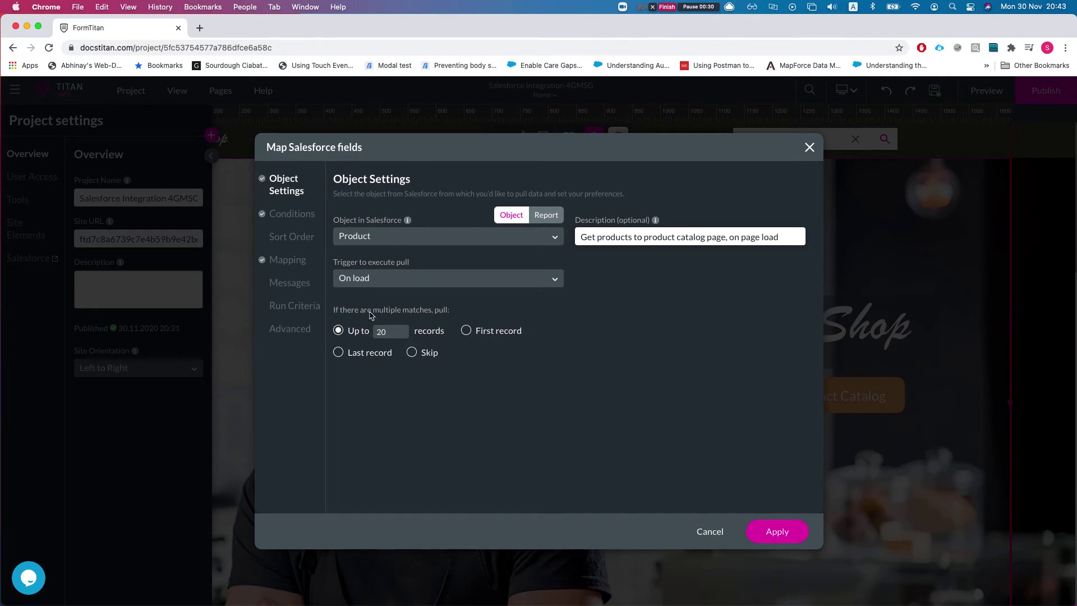
pyautogui.moveTo(438, 313); pyautogui.dragTo(449, 317)
# - Try the First and Last record options, then toggle Show skip message on and back off
pyautogui.click(467, 334)
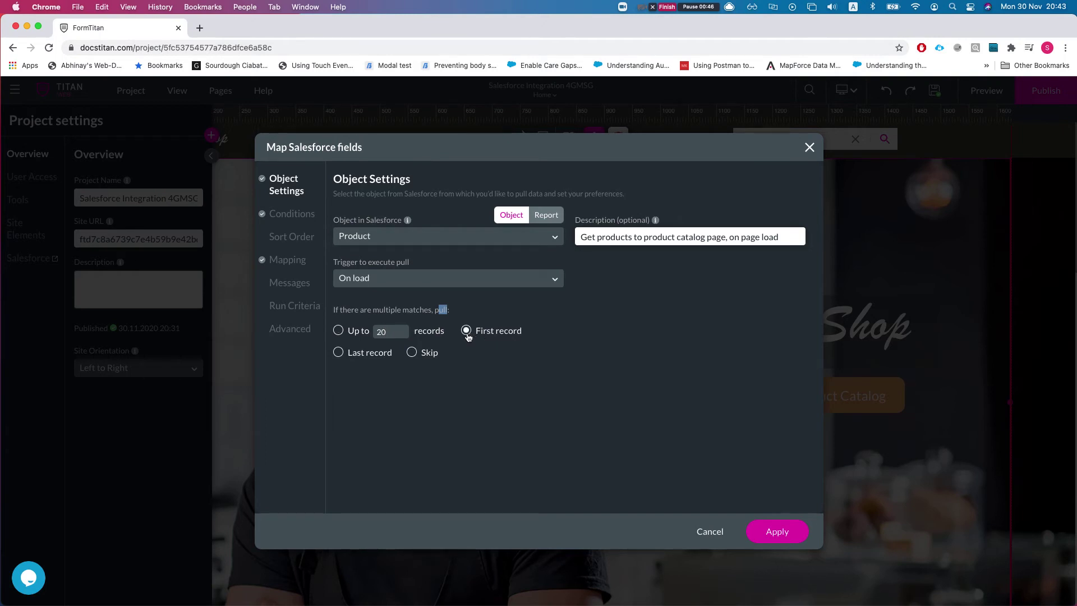
pyautogui.click(358, 357)
pyautogui.click(282, 283)
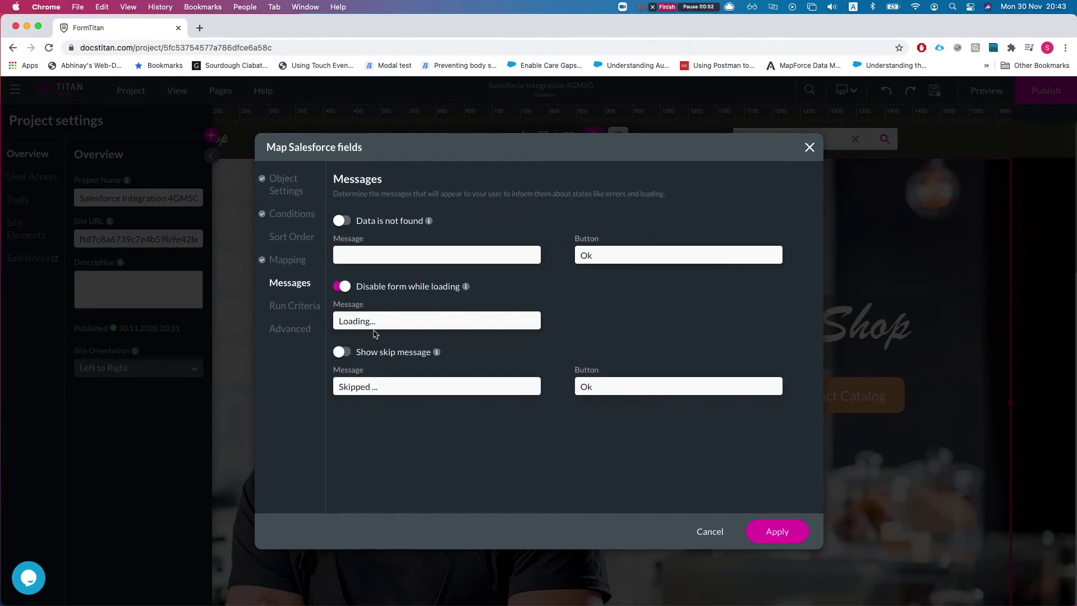
pyautogui.click(348, 354)
pyautogui.click(343, 353)
# - Back on Object Settings, make multiple matches pull up to 20 records and view the filter conditions
pyautogui.click(295, 197)
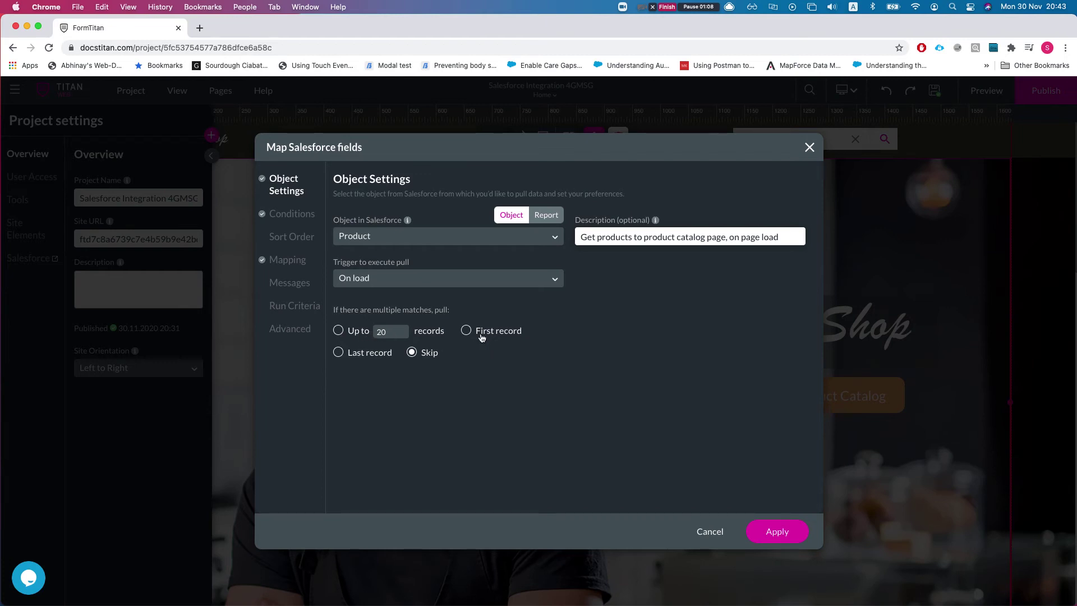
pyautogui.click(352, 354)
pyautogui.click(349, 334)
pyautogui.click(296, 215)
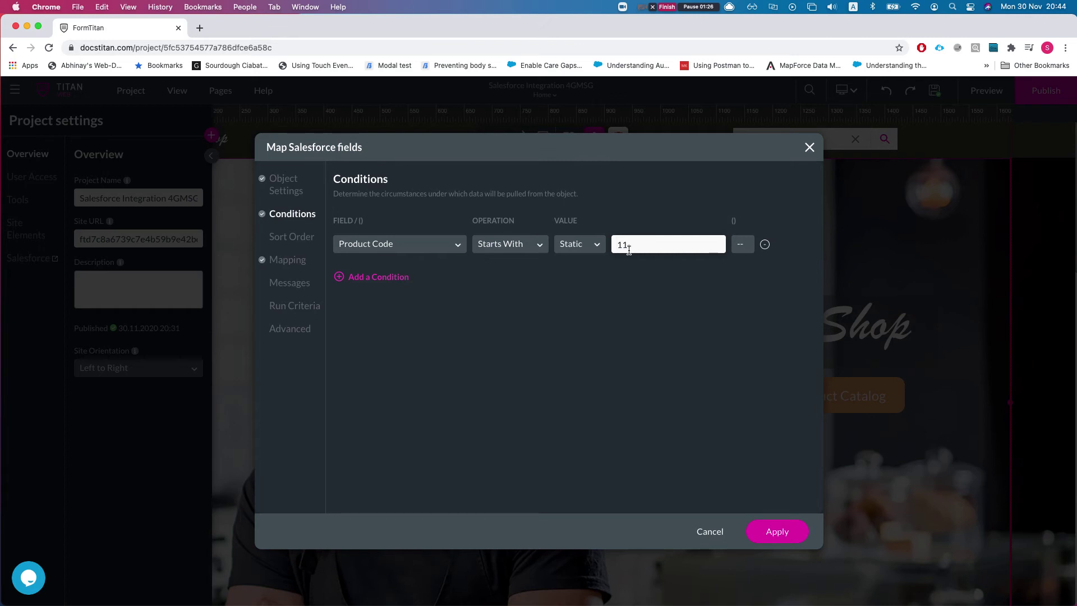
# - Change the filter condition to Product ID Equals '11-'
pyautogui.click(373, 253)
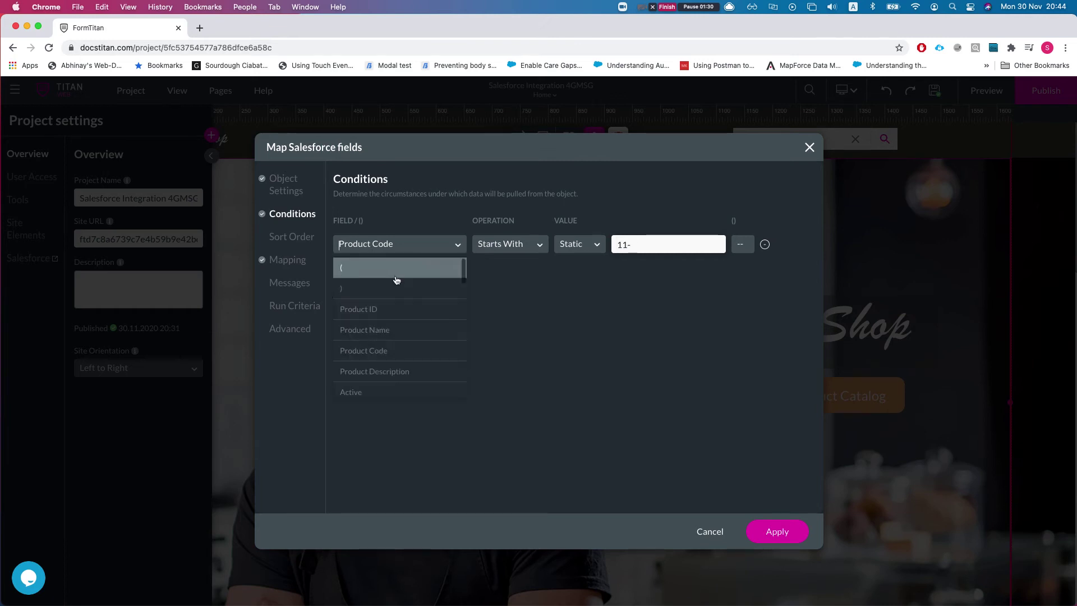
pyautogui.click(388, 316)
pyautogui.click(500, 247)
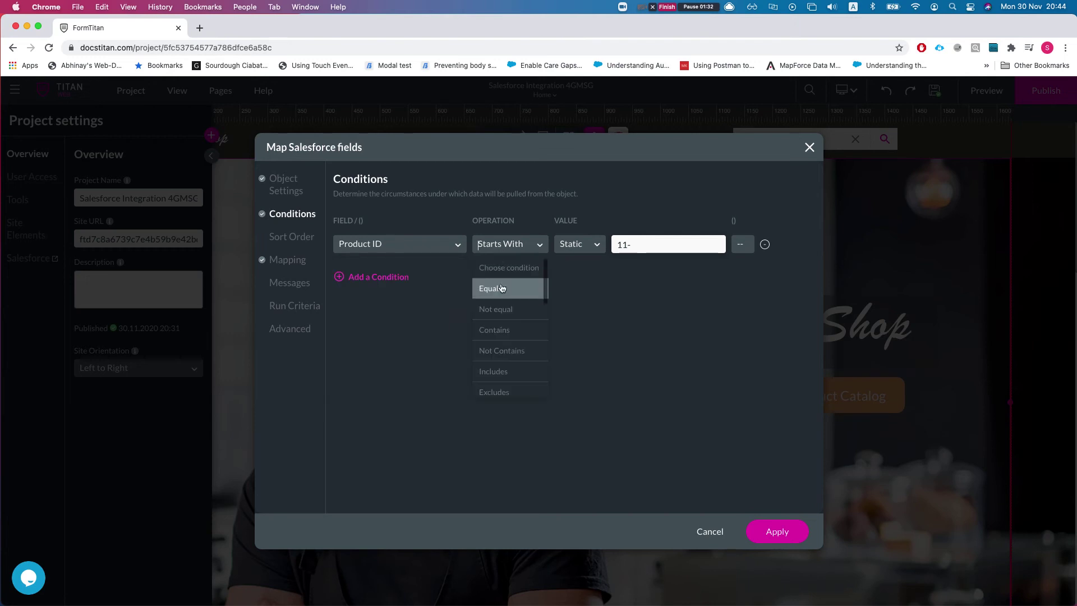
pyautogui.click(492, 288)
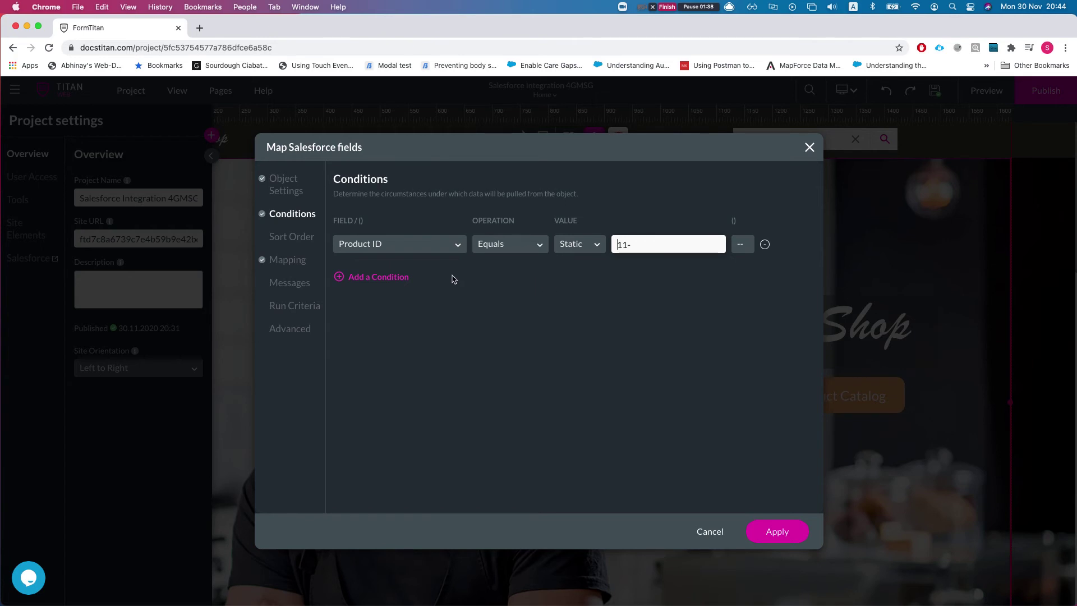
# - Add a Created Date DESC sort rule, then remove it and return to Object Settings
pyautogui.click(296, 242)
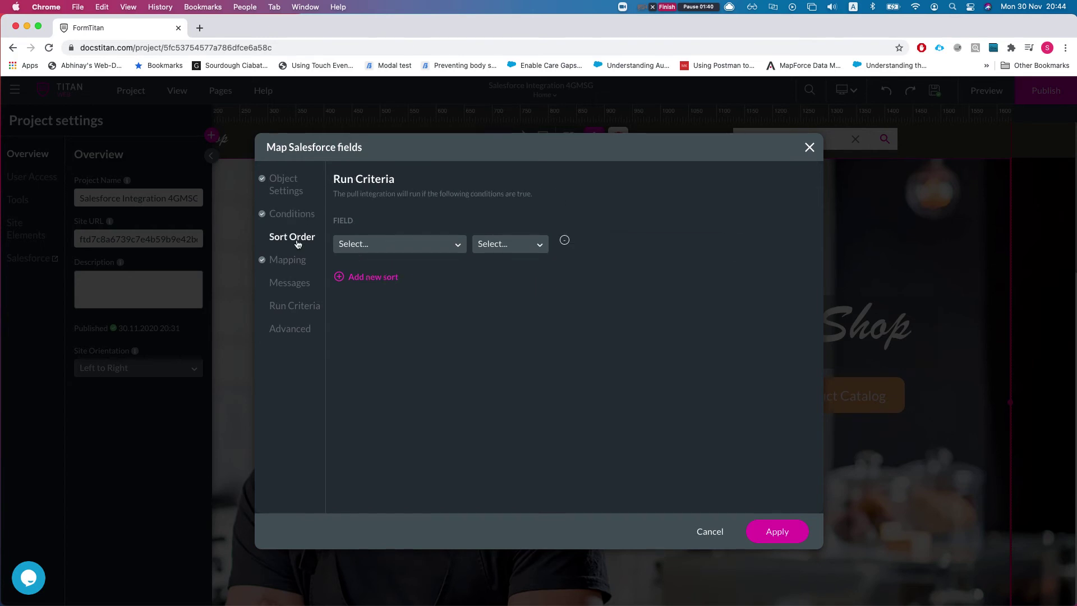
pyautogui.click(417, 247)
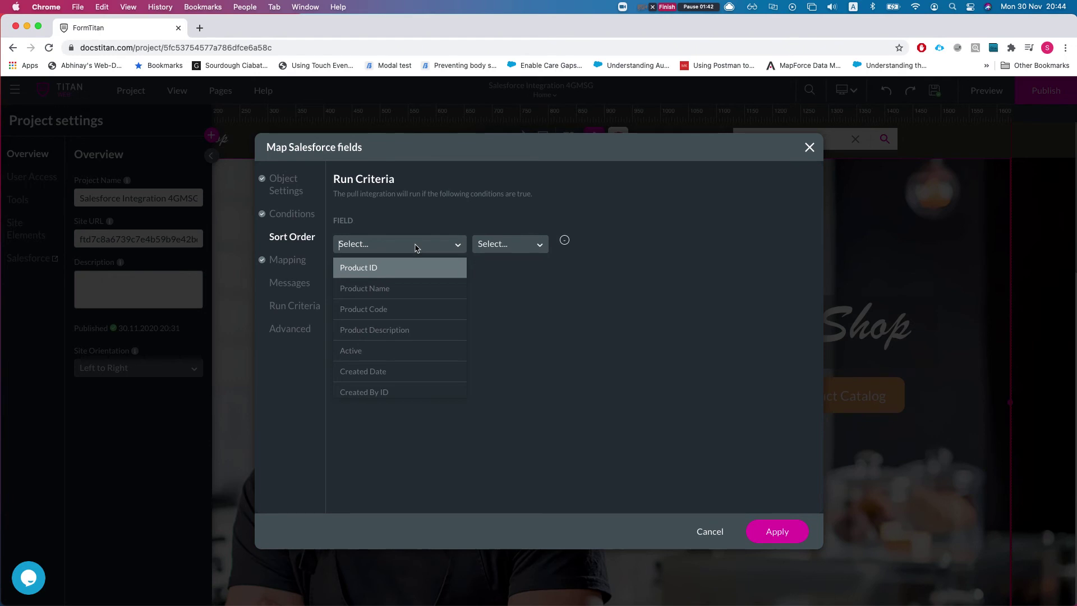
pyautogui.write('create')
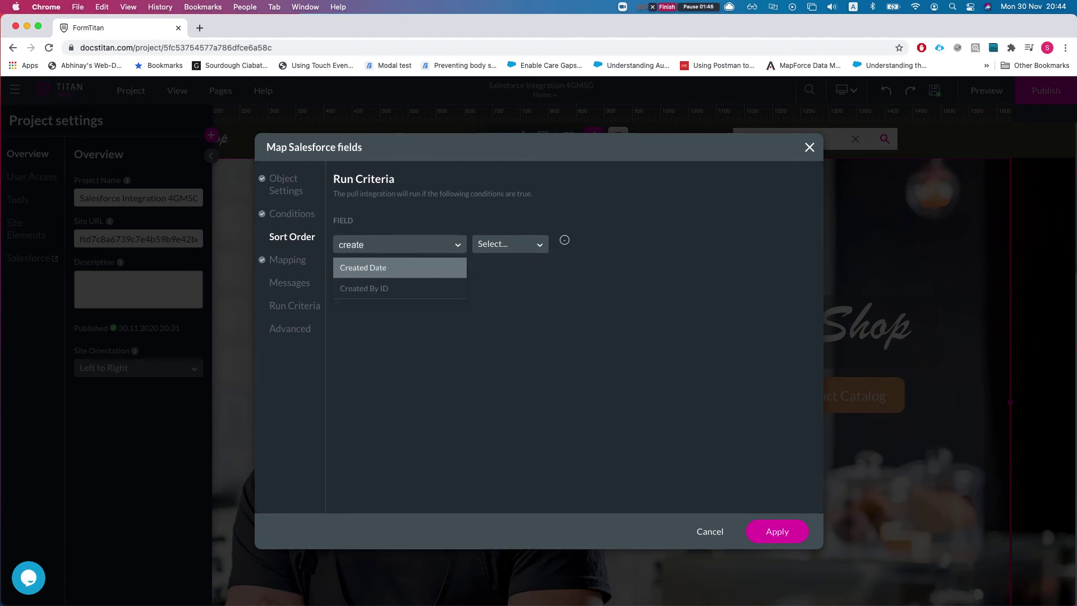
pyautogui.press('Return')
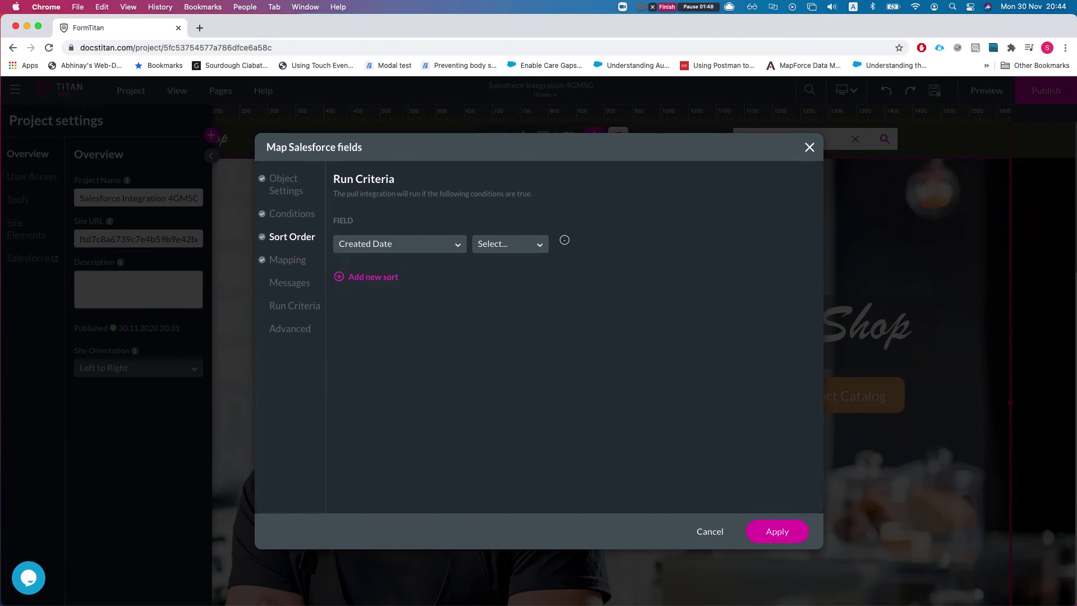
pyautogui.click(506, 249)
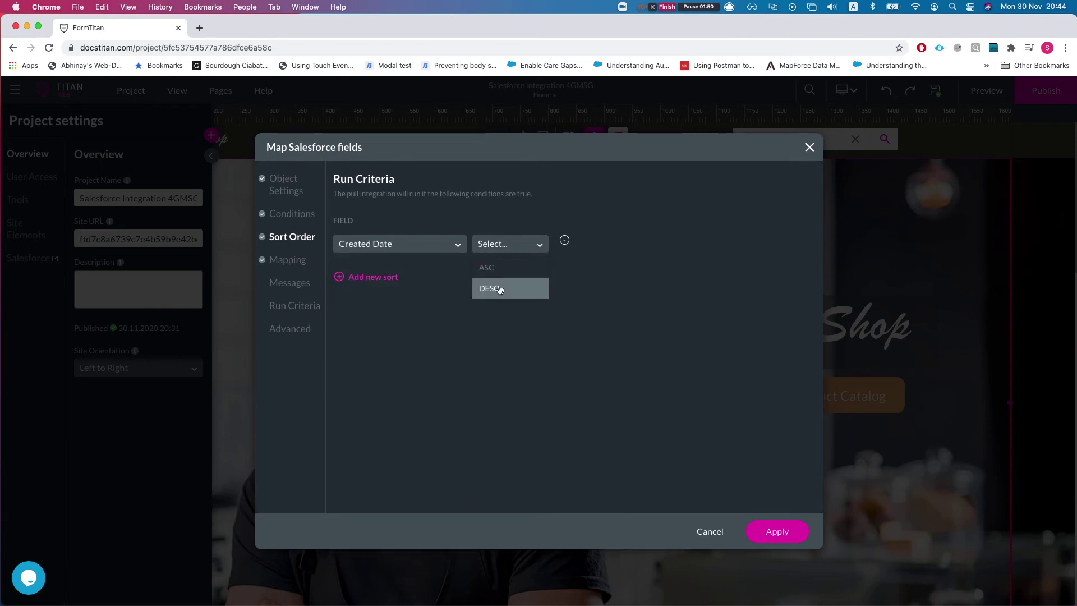
pyautogui.click(499, 288)
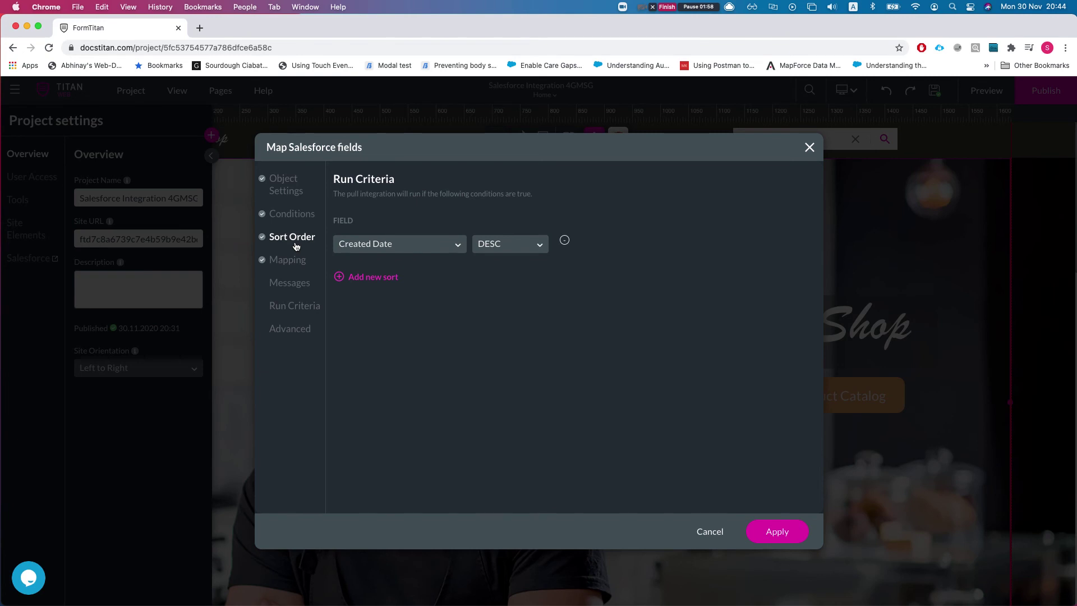
pyautogui.click(564, 241)
pyautogui.click(298, 191)
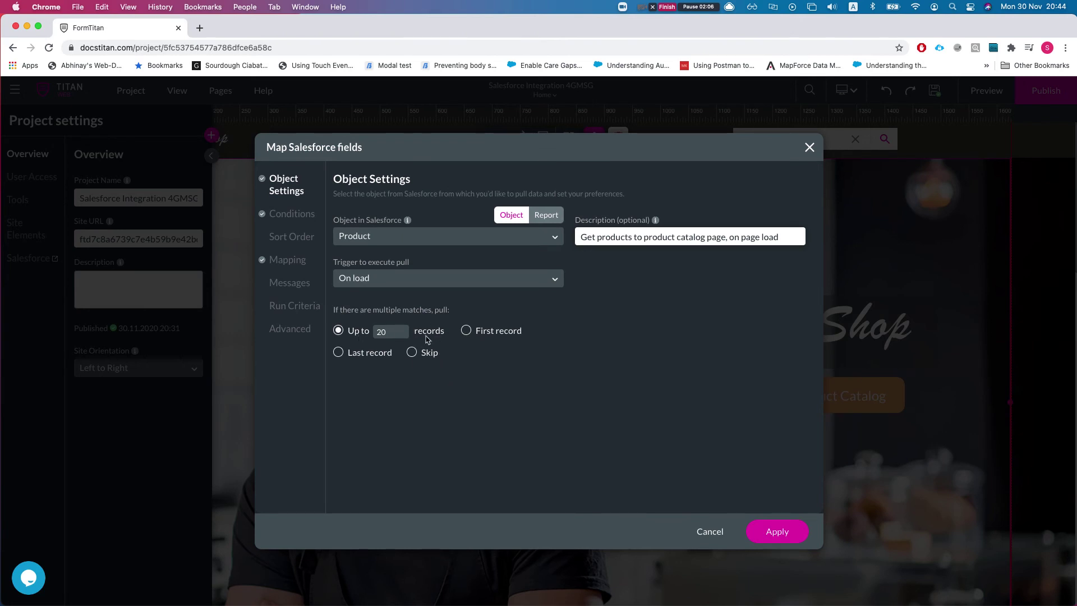
# - Close the mapping and Salesforce dialogs and switch to the Product Catalog page
pyautogui.click(709, 532)
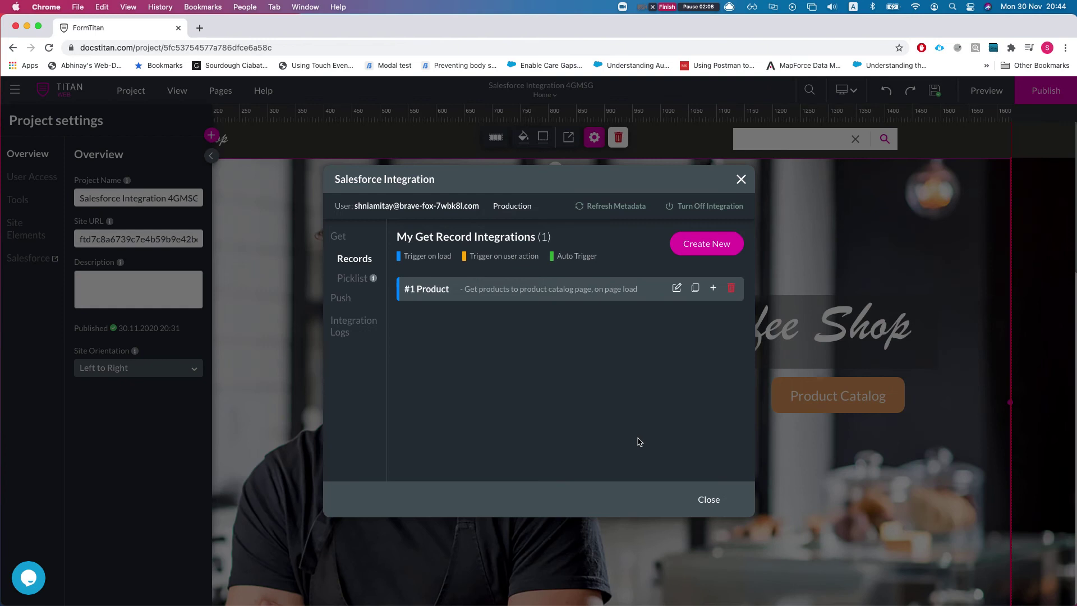
pyautogui.click(740, 189)
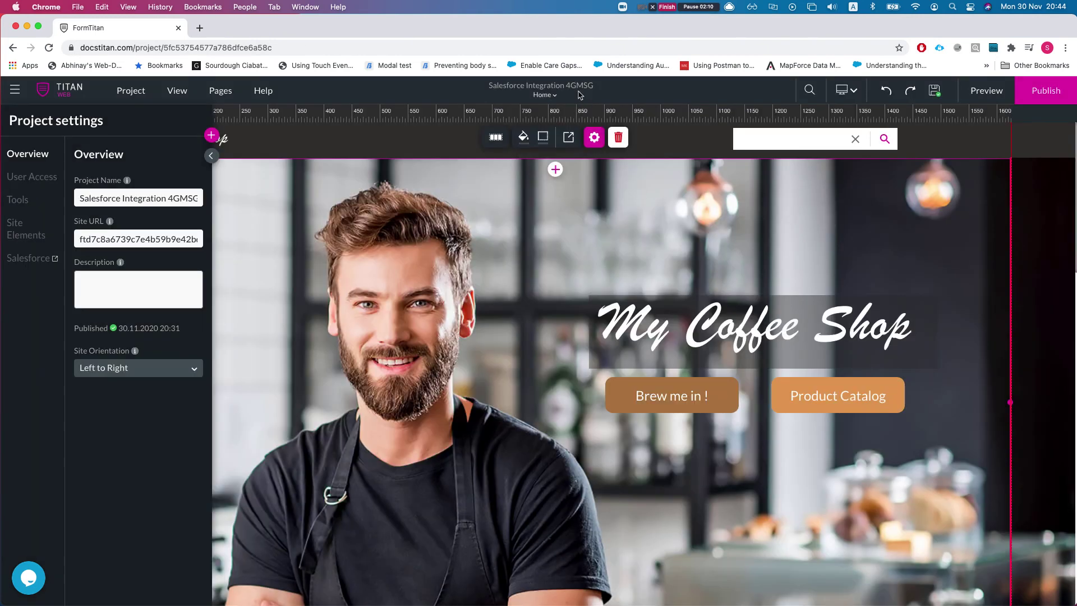
pyautogui.click(553, 96)
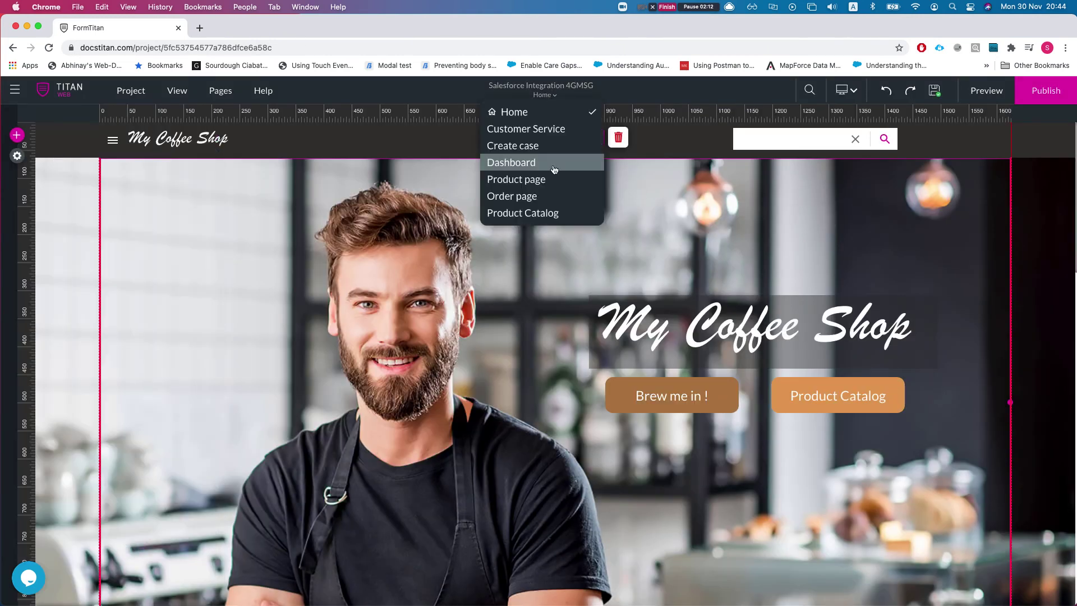
pyautogui.click(538, 213)
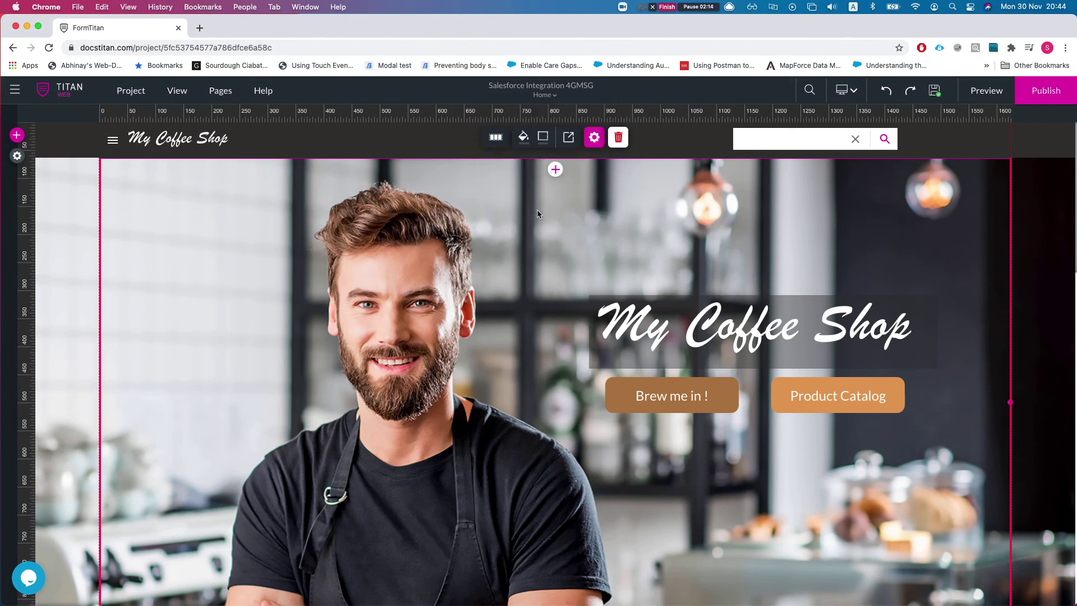
# - Leave the product strip's Repeat option checked in its Strip settings
pyautogui.click(554, 312)
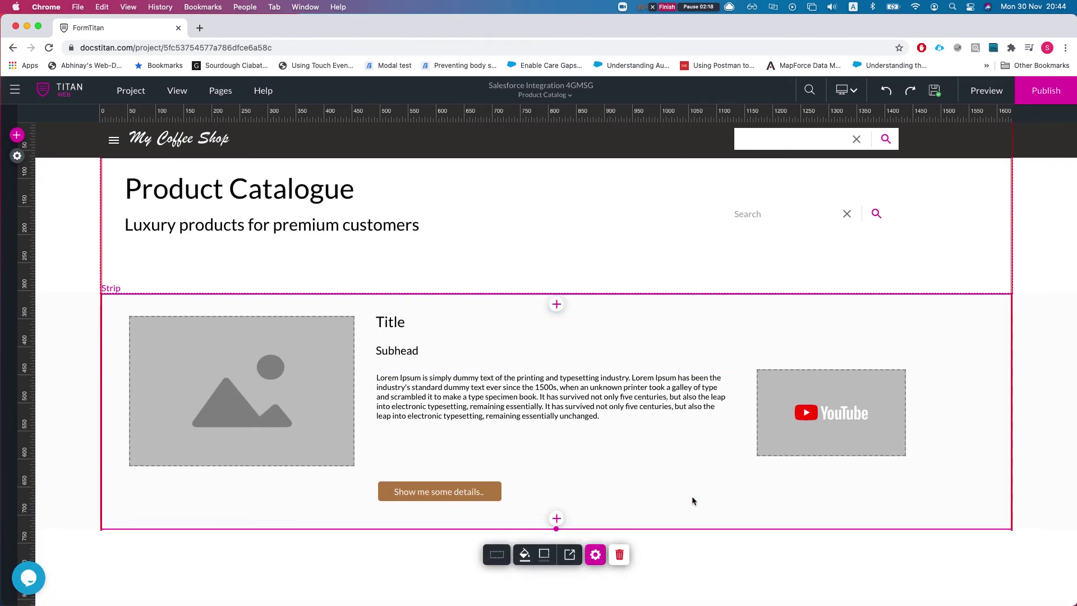
pyautogui.click(595, 555)
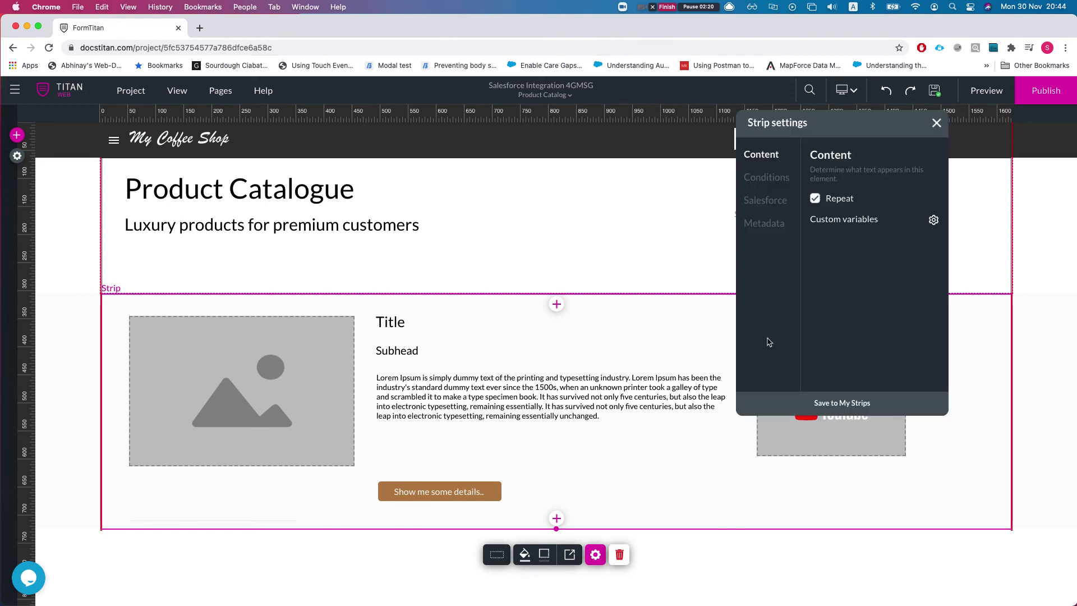
pyautogui.click(815, 199)
pyautogui.click(815, 200)
pyautogui.click(815, 200)
pyautogui.click(815, 200)
# - Close Strip settings, publish the site and launch it in a new tab
pyautogui.click(937, 124)
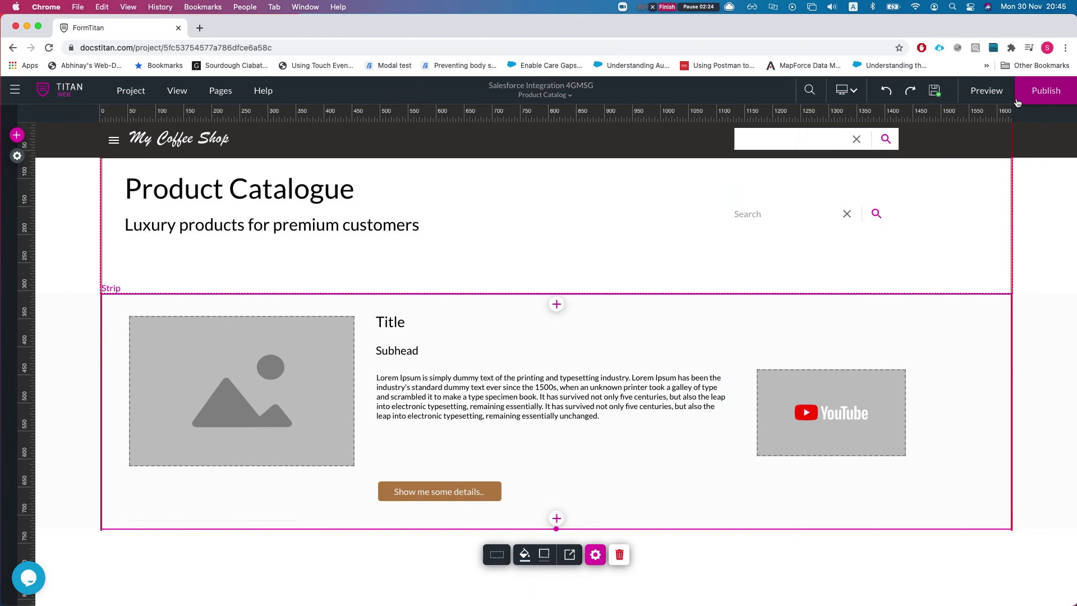
pyautogui.click(1034, 94)
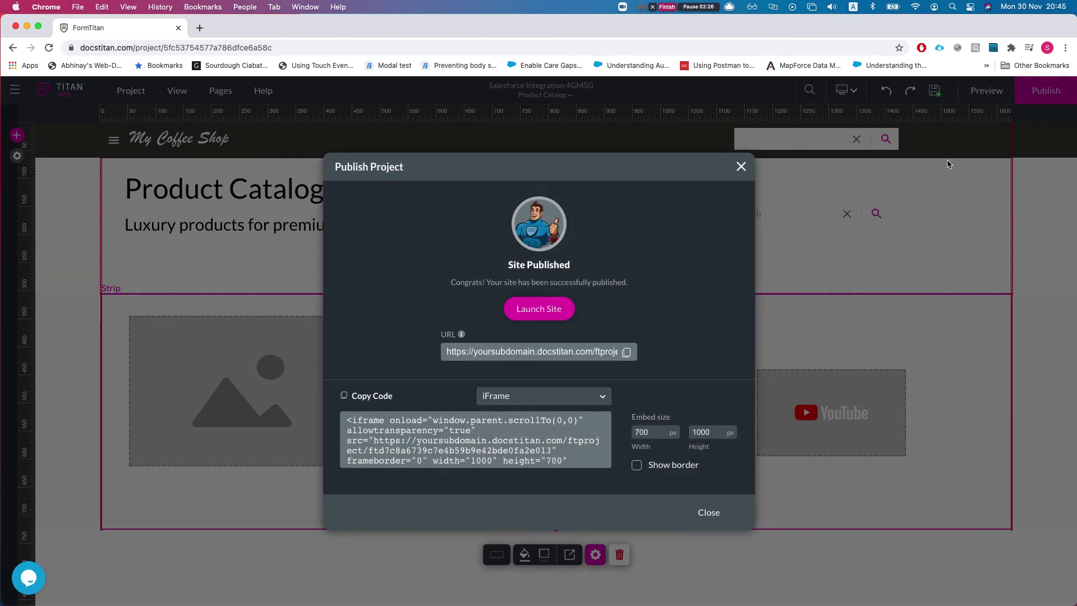
pyautogui.click(563, 311)
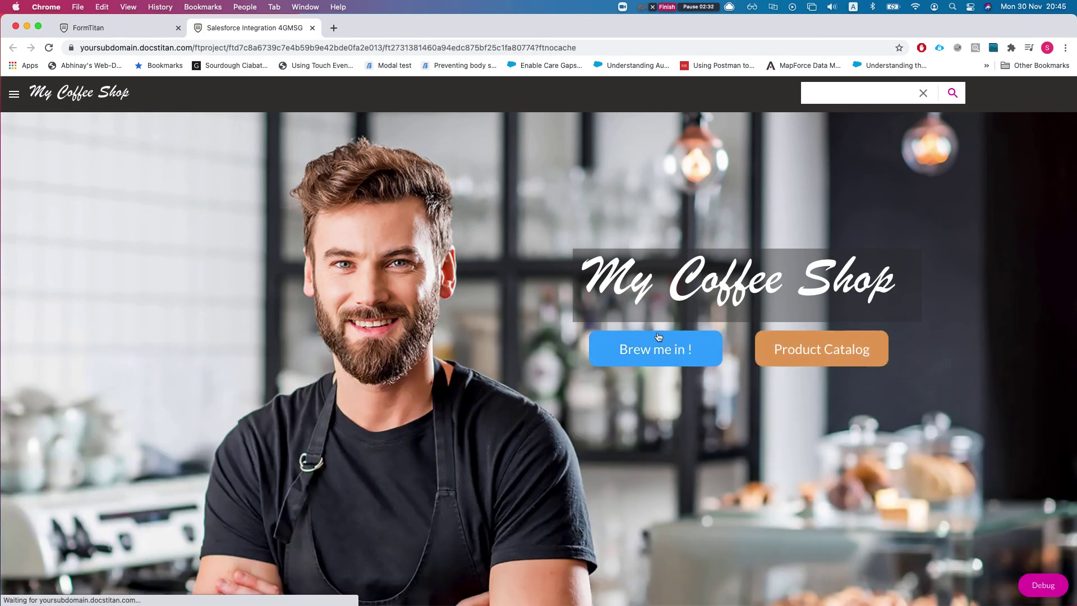
# - Open the live Product Catalogue page and scroll through the listed products
pyautogui.click(658, 337)
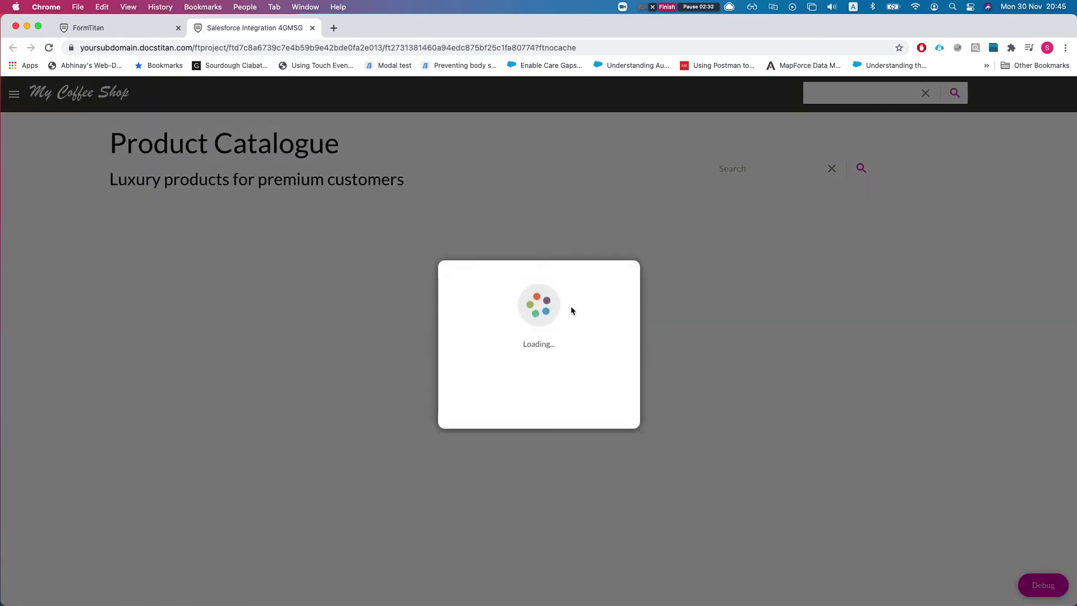
pyautogui.scroll(-9, 447, 236)
pyautogui.scroll(-5, 382, 355)
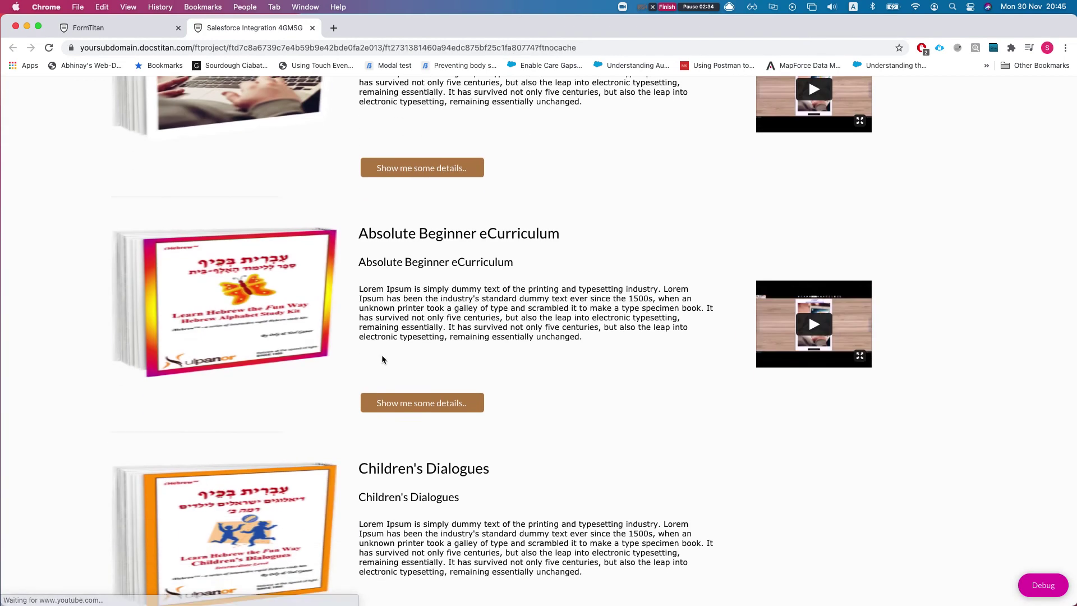
pyautogui.scroll(20, 382, 354)
# - Back in the editor, set #1 Product to pull only the first record on multiple matches
pyautogui.click(115, 28)
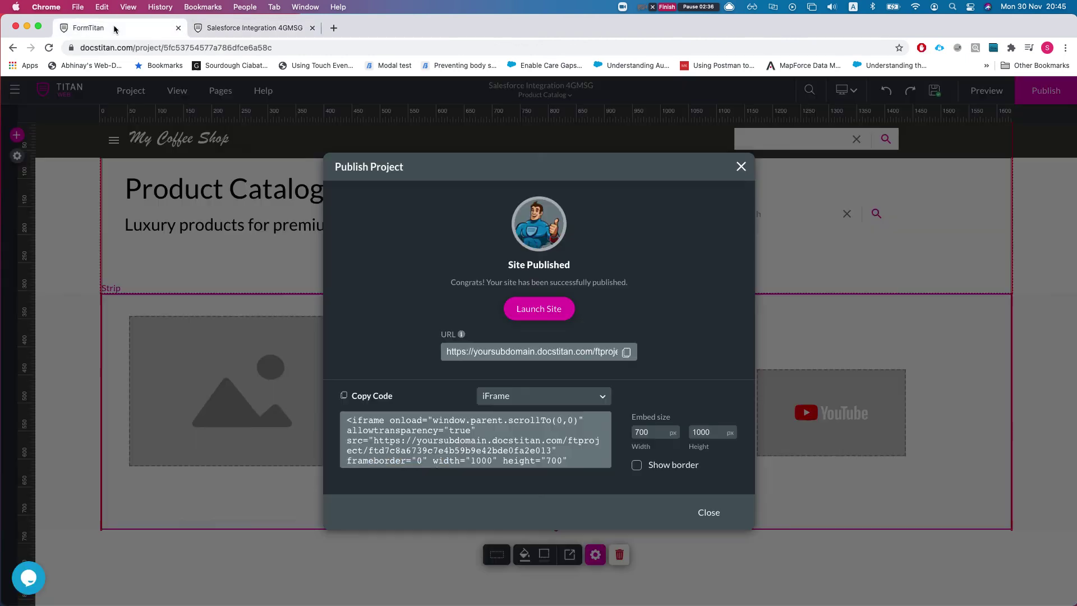
pyautogui.click(741, 167)
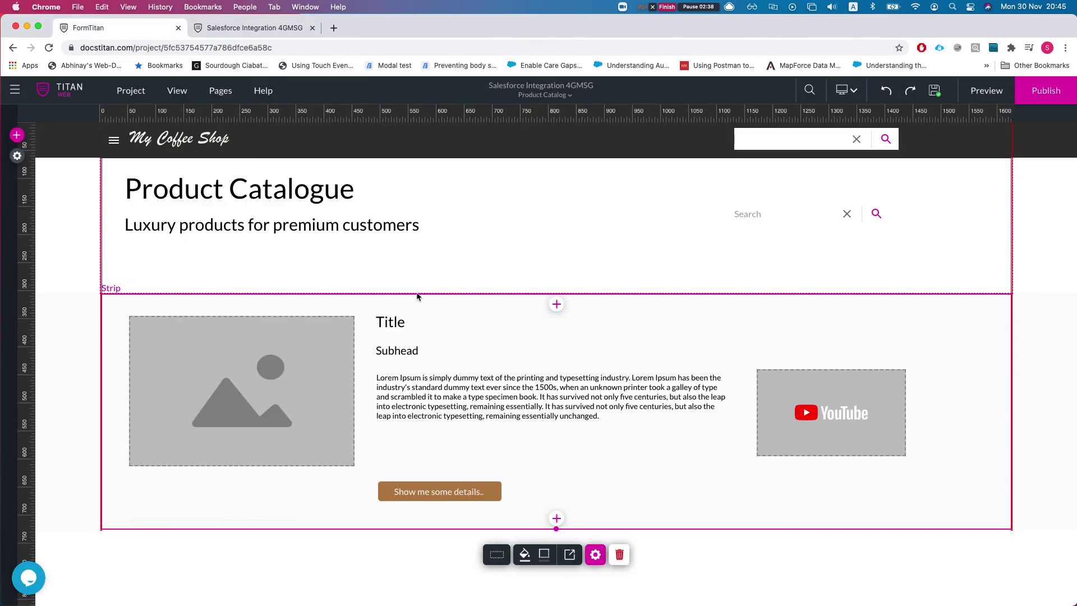
pyautogui.click(17, 156)
pyautogui.click(40, 264)
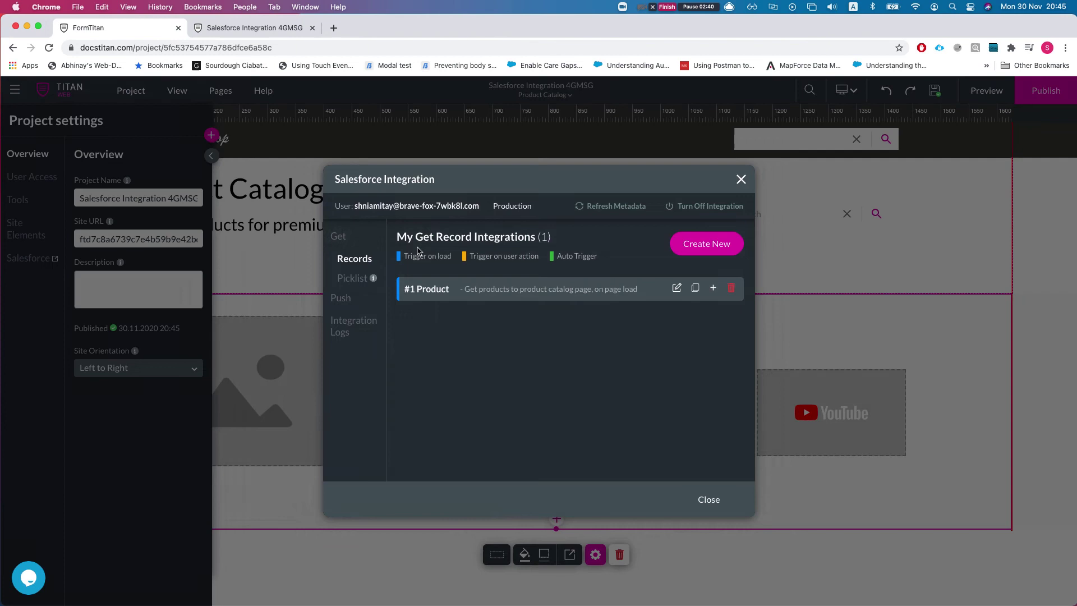
pyautogui.click(677, 289)
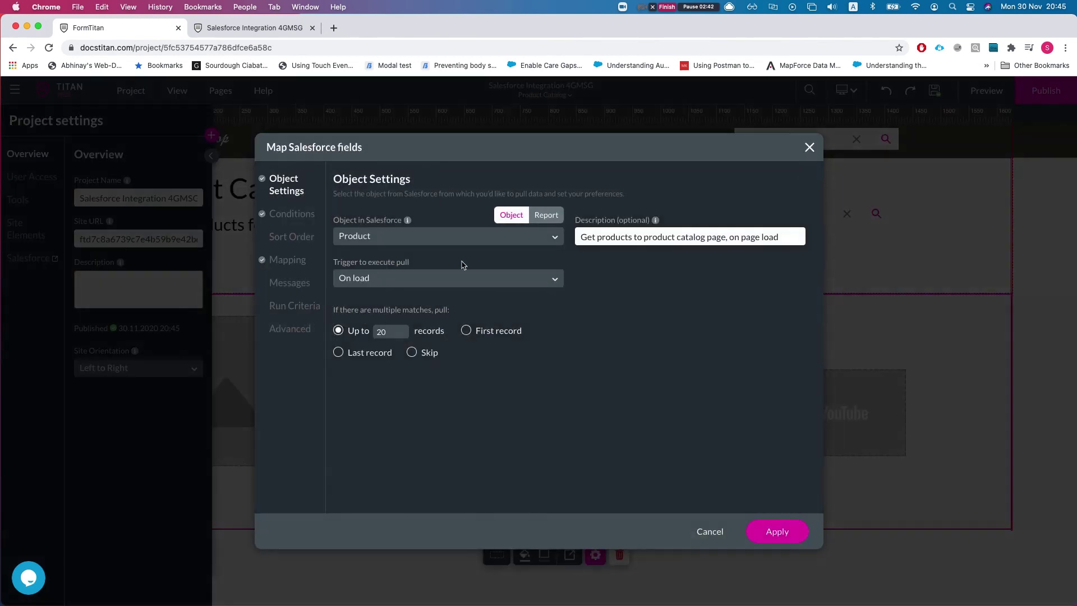
pyautogui.click(485, 336)
pyautogui.click(802, 536)
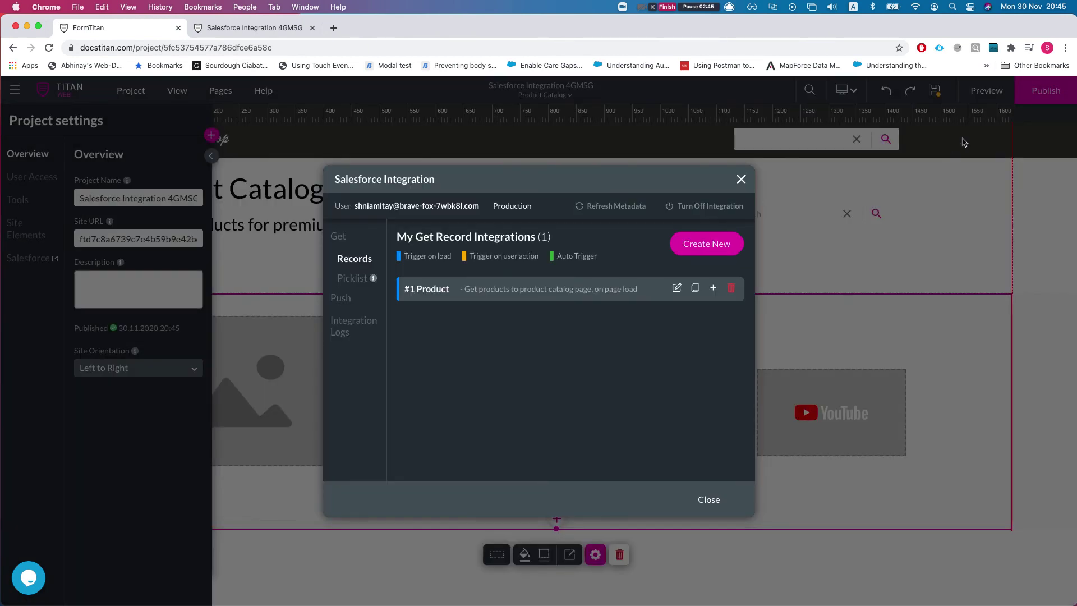
pyautogui.click(741, 179)
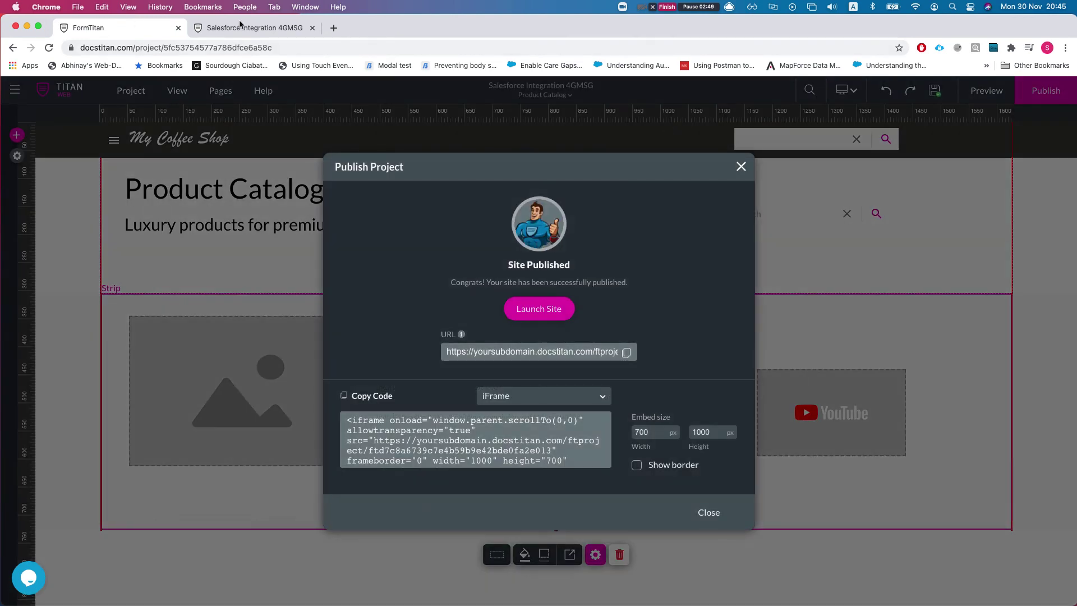
pyautogui.click(240, 26)
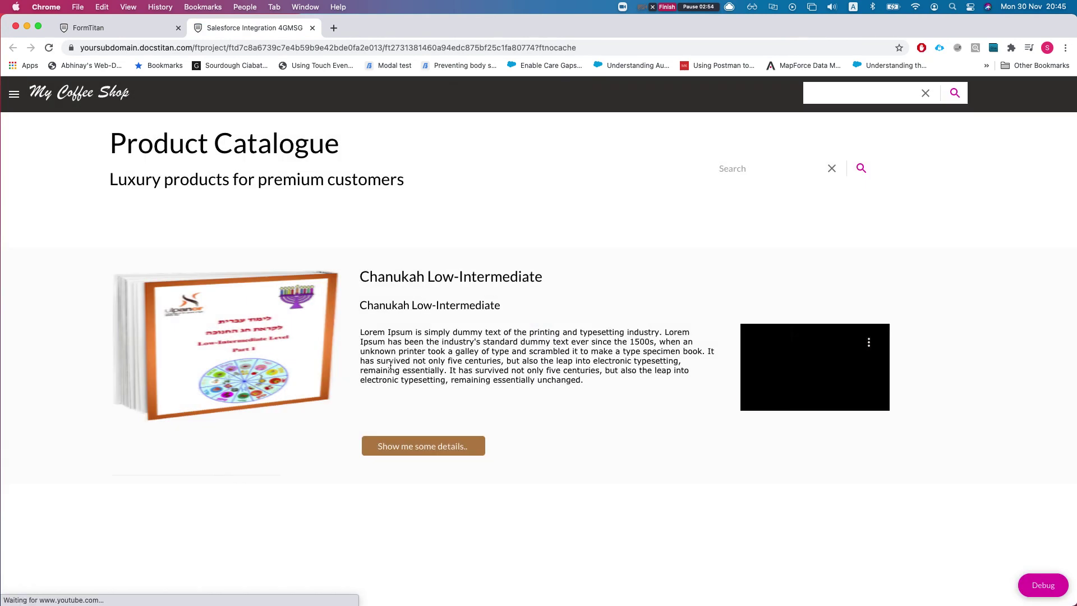
pyautogui.click(183, 33)
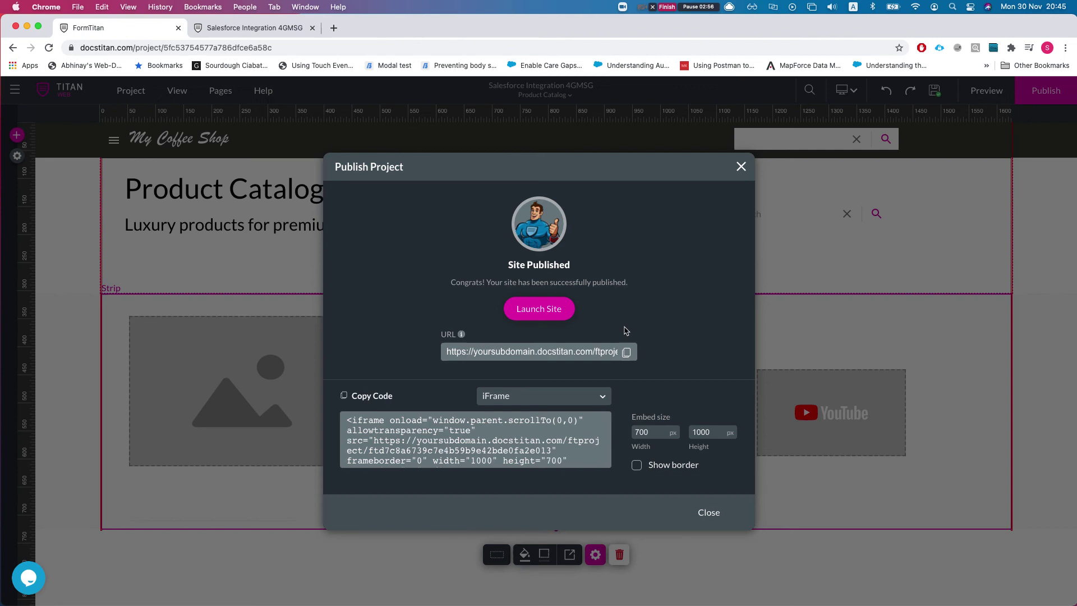
# - Dismiss the publish confirmation and set #1 Product to Skip when multiple records match
pyautogui.click(741, 167)
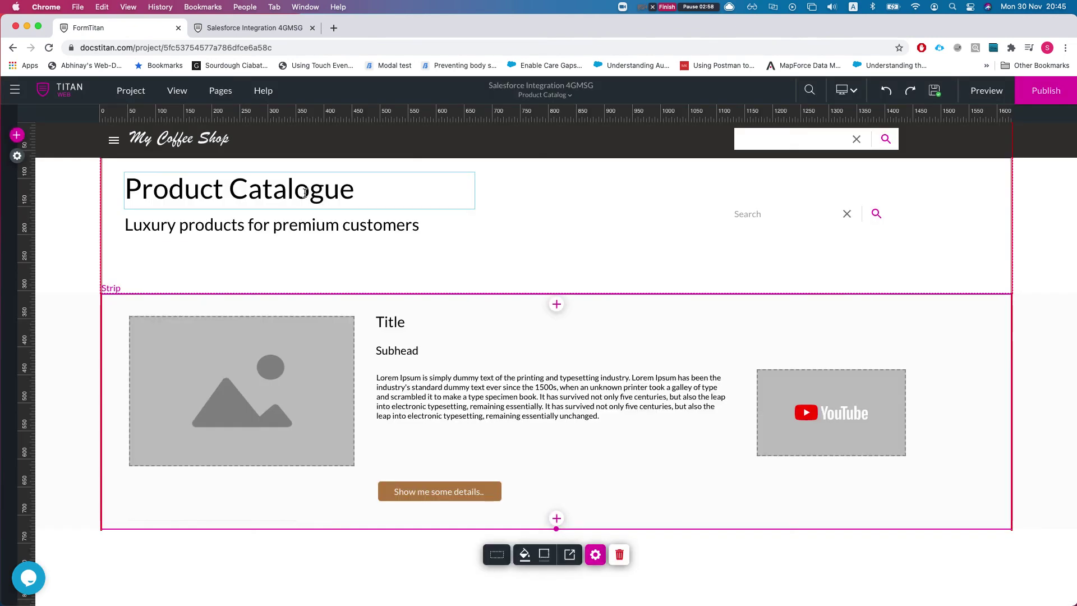
pyautogui.click(16, 156)
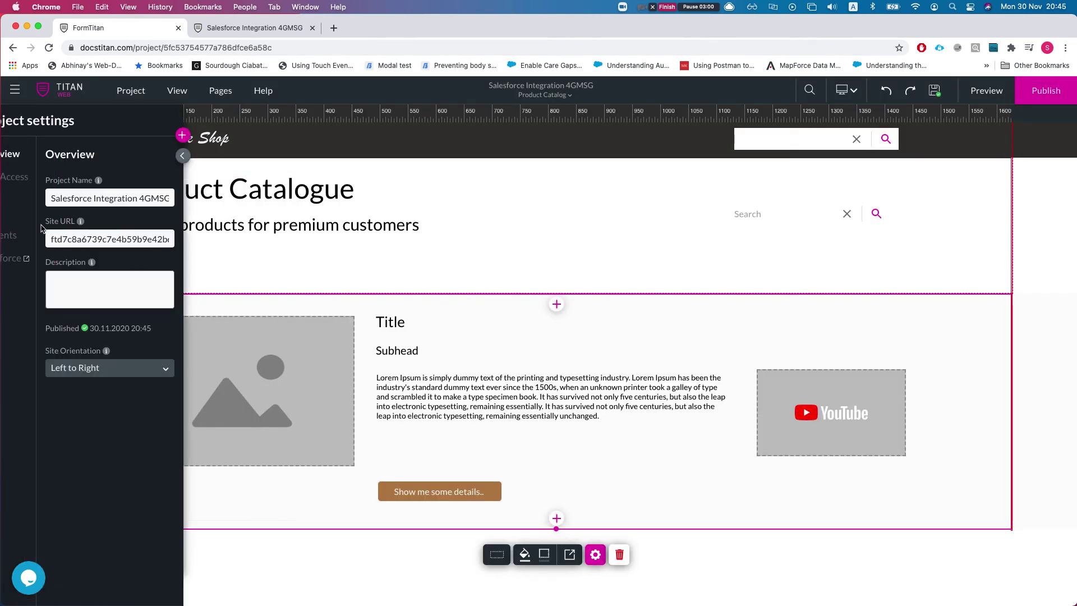
pyautogui.click(29, 259)
pyautogui.click(677, 288)
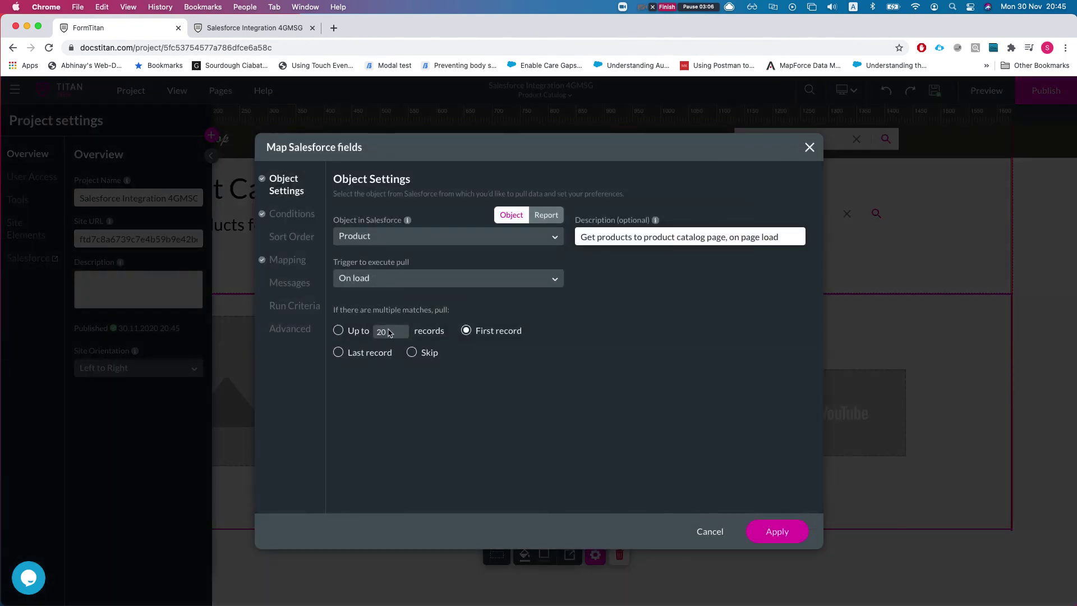
pyautogui.click(419, 356)
# - Enable Show skip message under Messages, apply the change and close the integration list
pyautogui.click(293, 329)
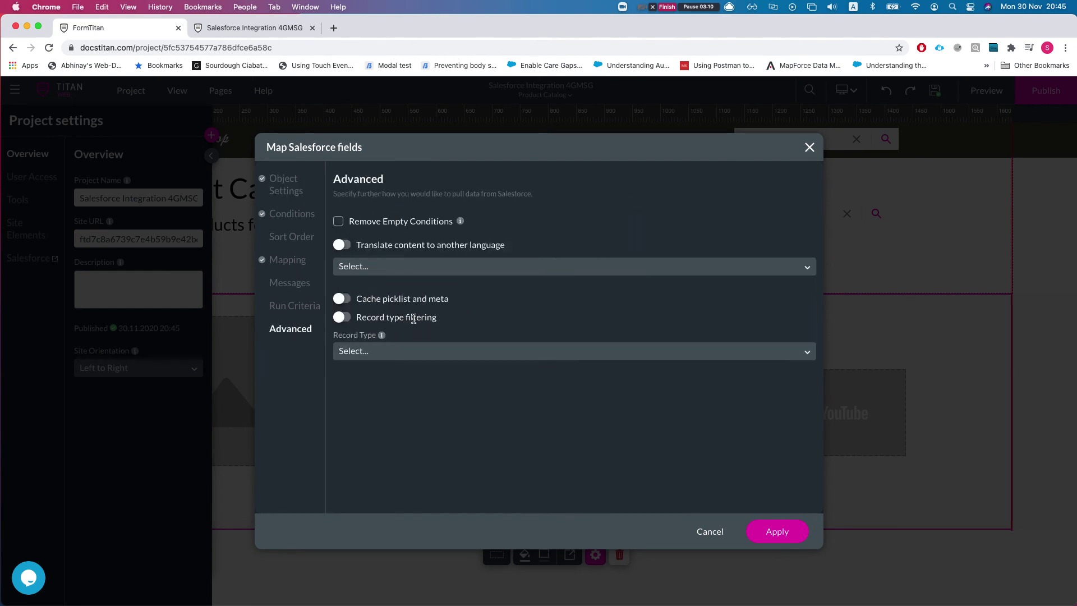
pyautogui.click(291, 288)
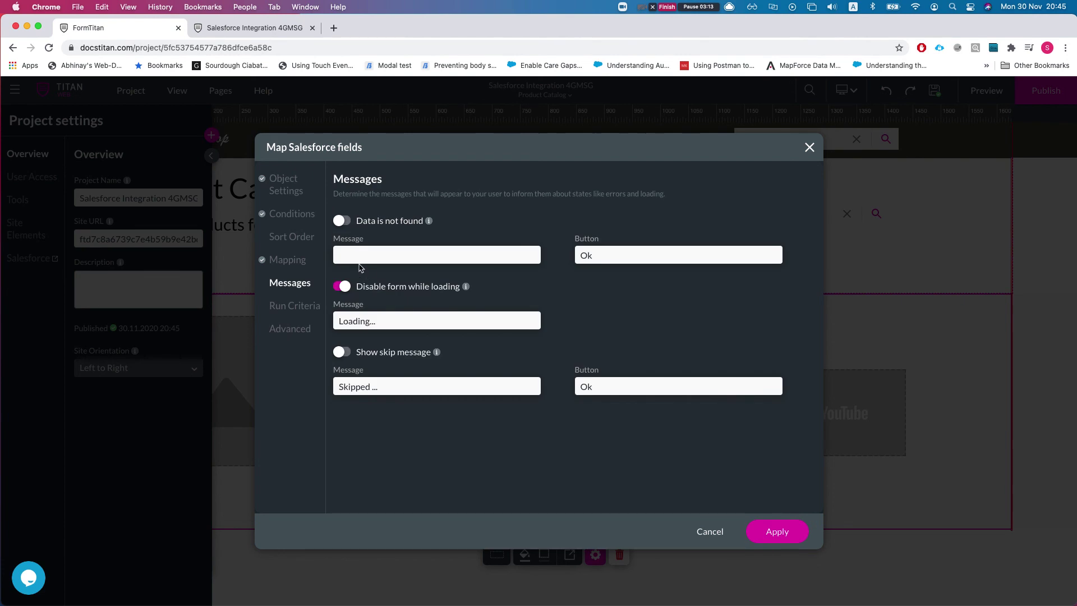
pyautogui.click(342, 353)
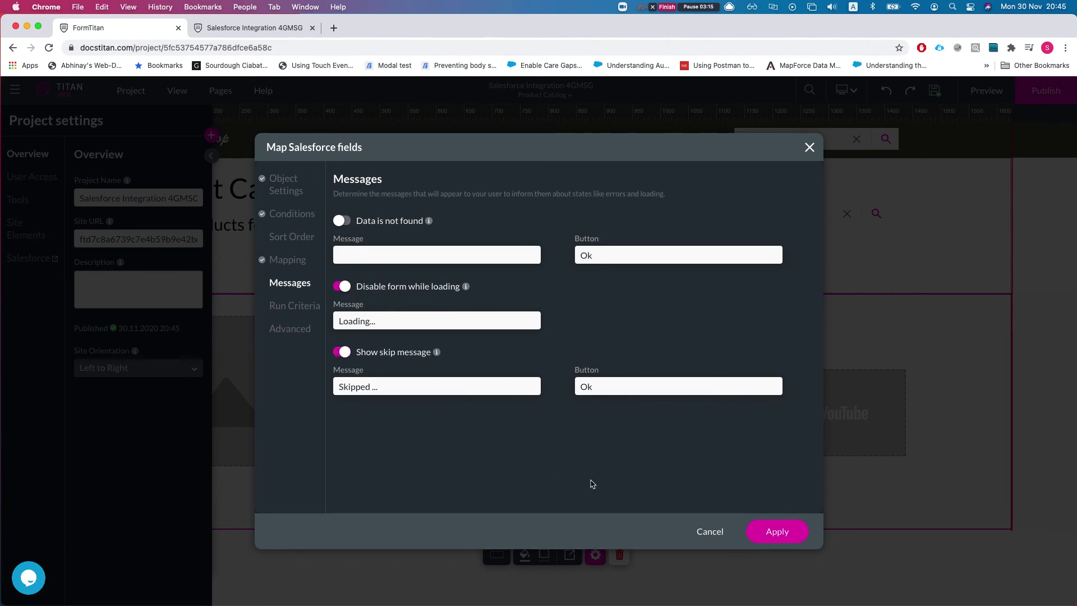
pyautogui.click(777, 533)
pyautogui.click(720, 500)
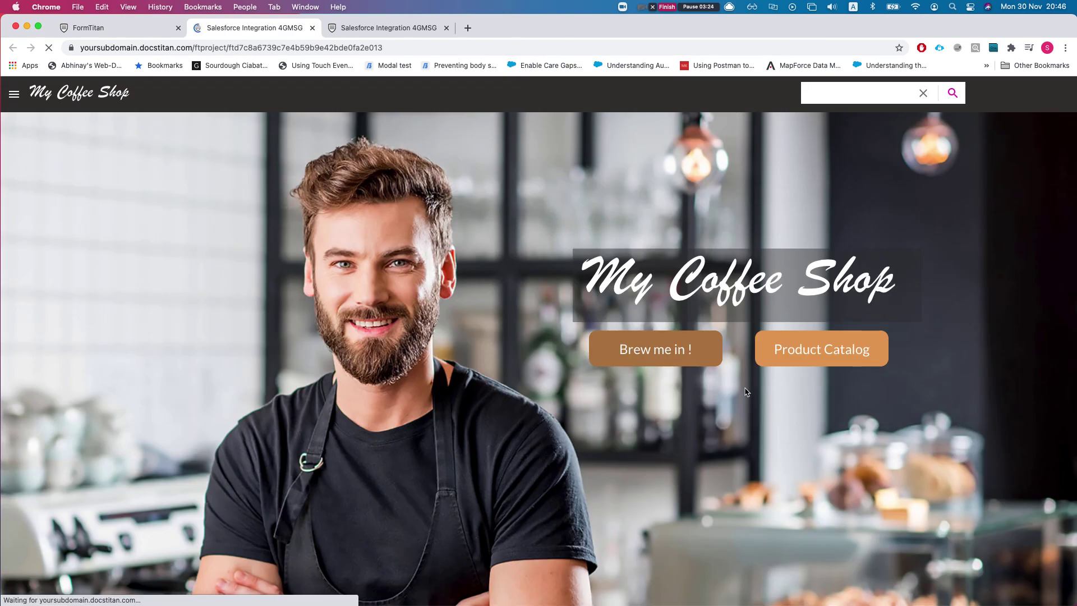
# - Open the Product Catalogue page on the live site to check for the skip message
pyautogui.click(781, 359)
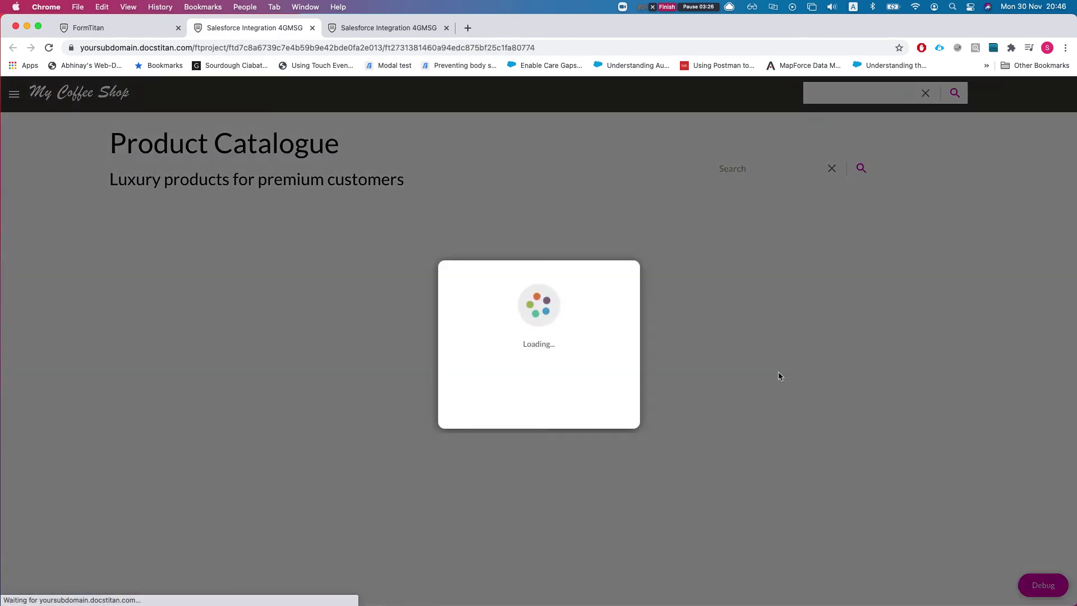